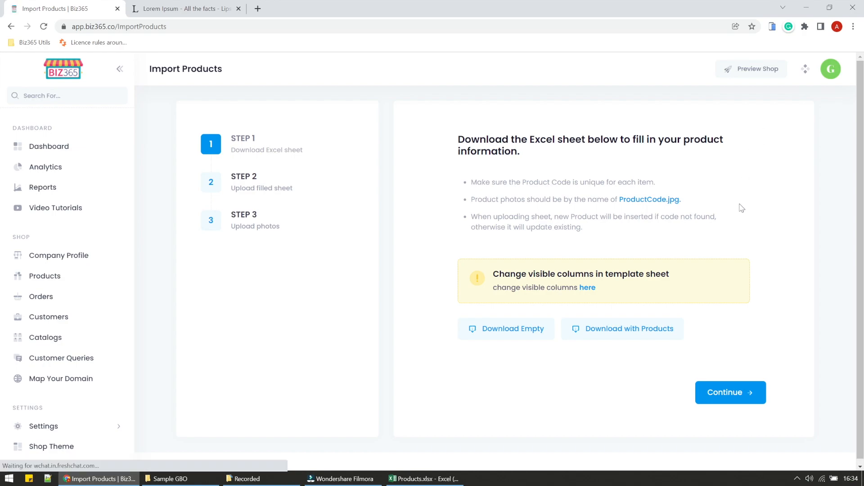
- Download the empty product template, enable editing to inspect its blank columns in Excel, and close the workbook
click(528, 331)
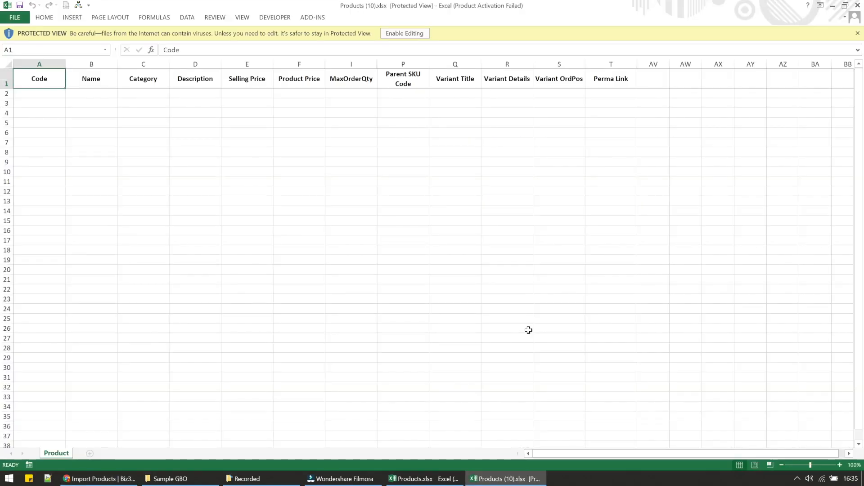
click(412, 34)
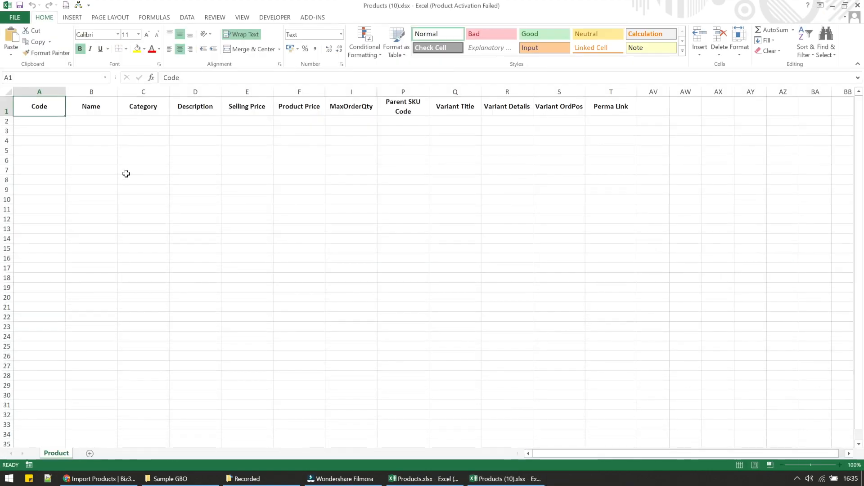
click(125, 173)
drag(46, 121, 496, 340)
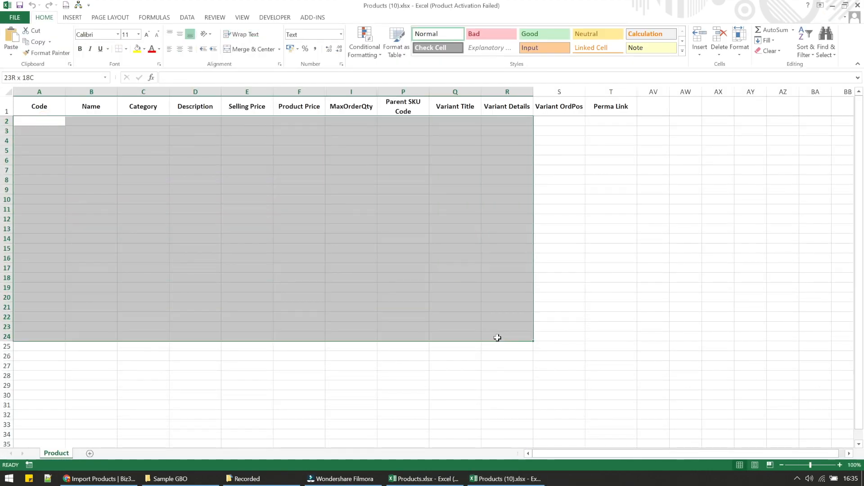
click(857, 5)
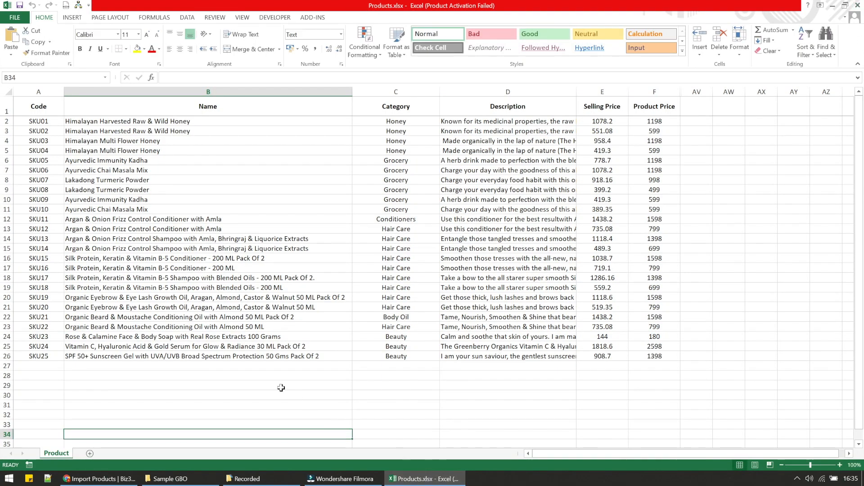
- Examine the product codes SKU01 to SKU25 in the Code column of the filled Products.xlsx sheet
click(259, 376)
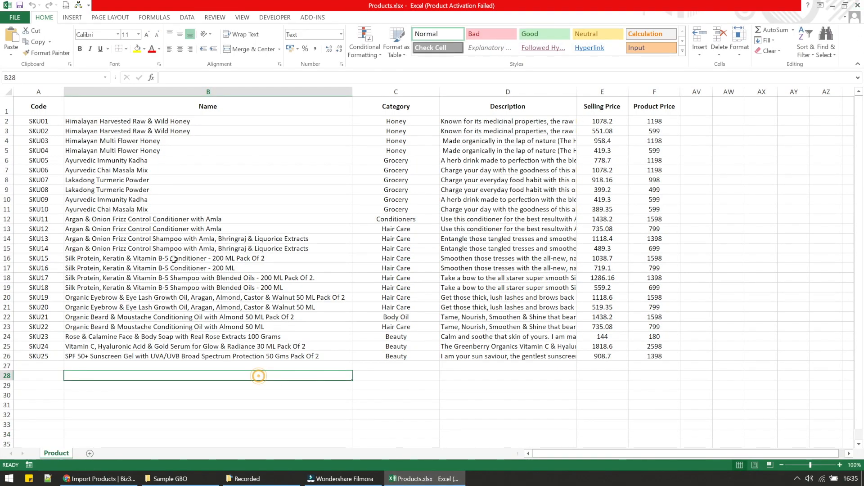
click(49, 121)
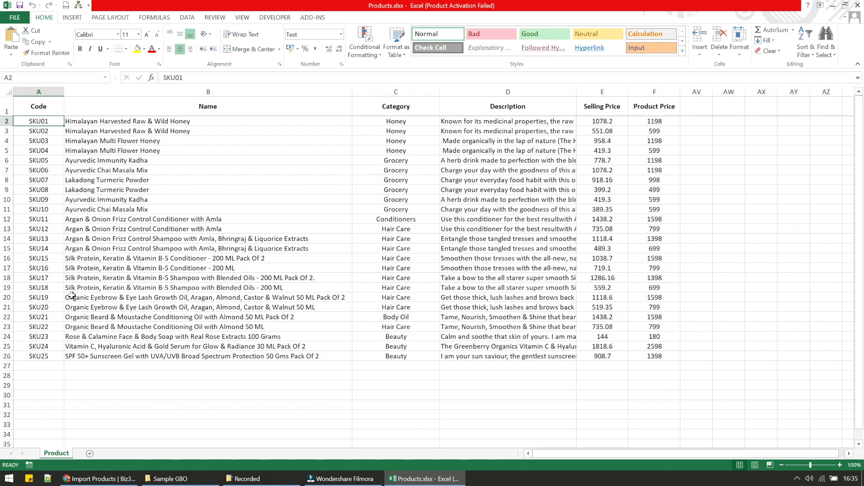
click(49, 356)
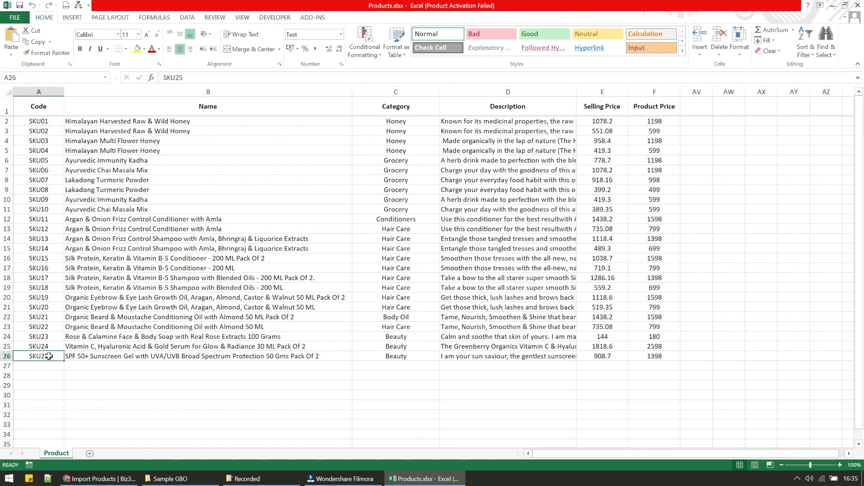
click(47, 122)
shift+click(50, 357)
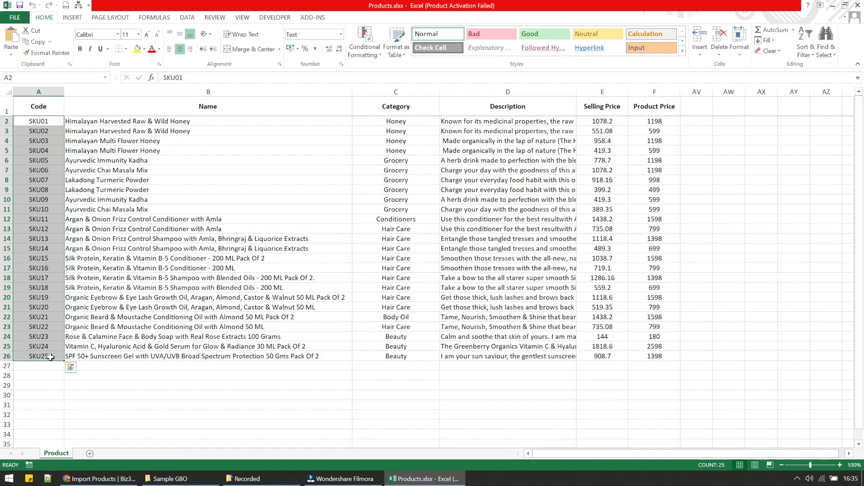
click(51, 357)
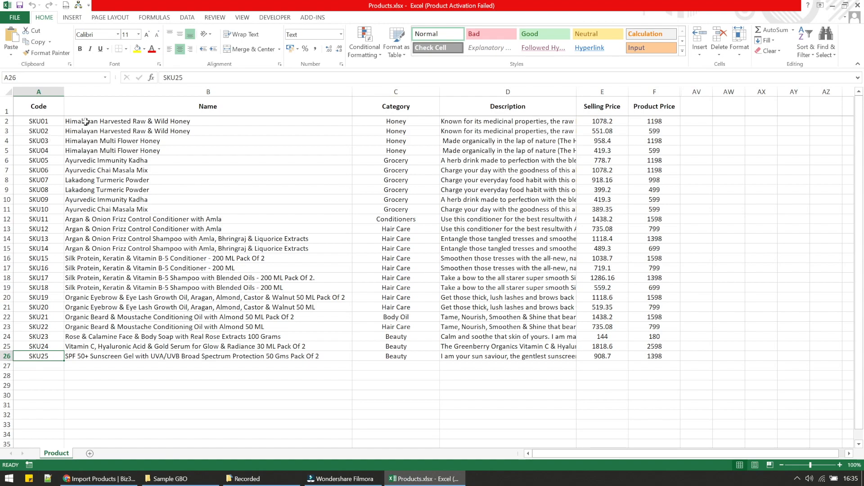
- Review the name, description, selling price and product price entries of the listed products
drag(84, 122, 72, 366)
click(568, 356)
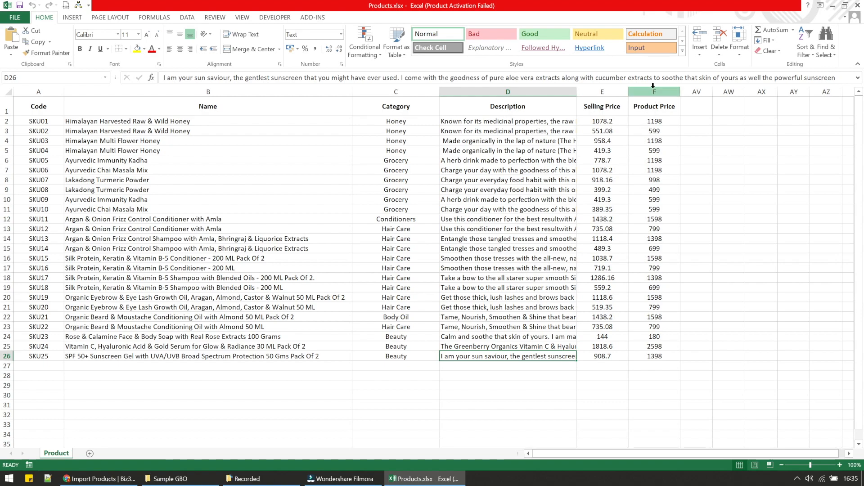
click(604, 121)
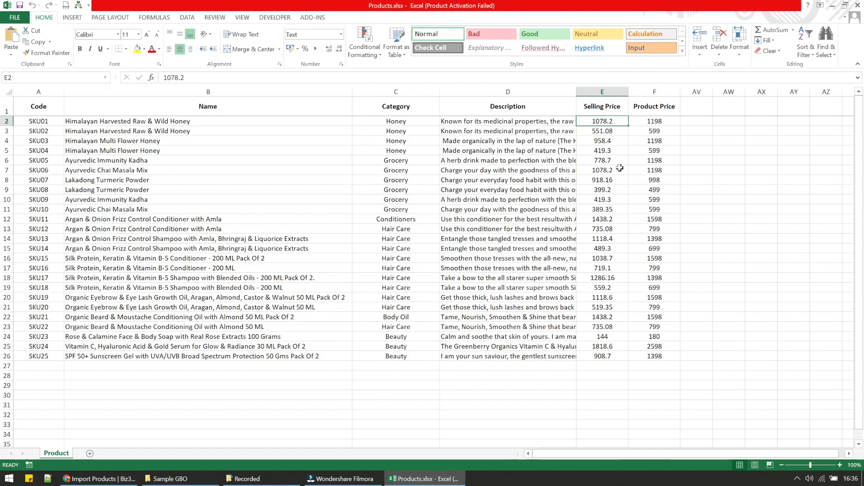
drag(657, 121, 650, 356)
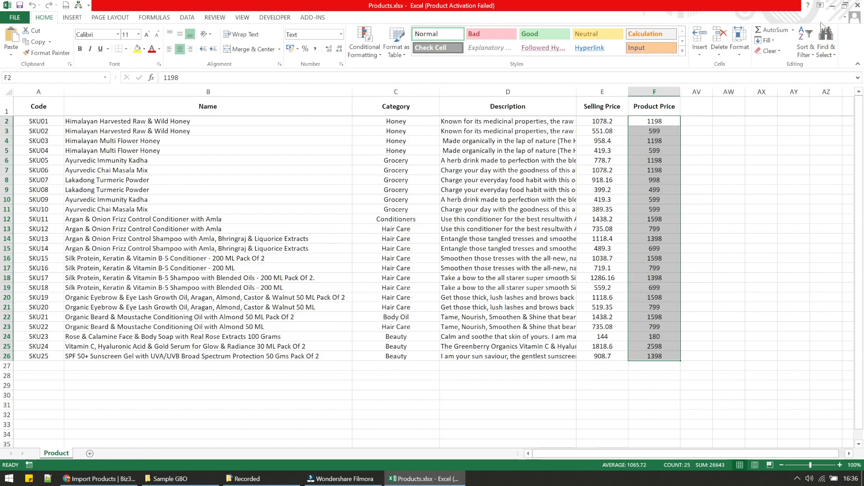
click(216, 286)
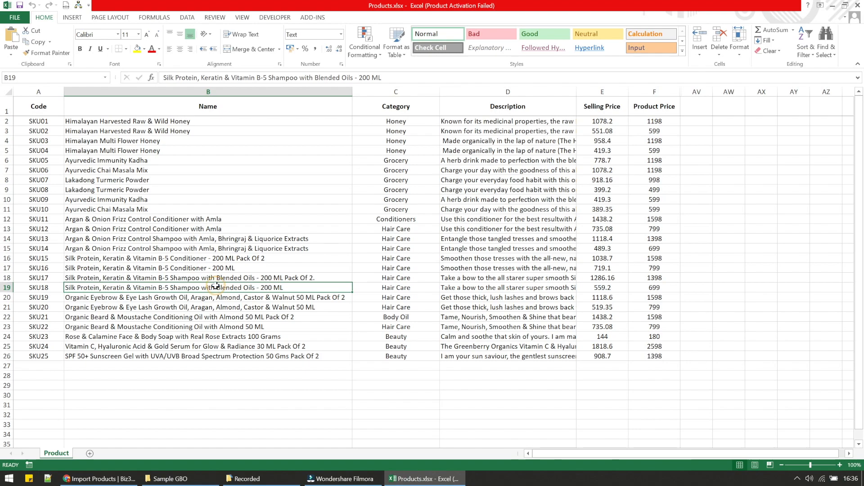
- Compare the first product's code in the sheet with the image file names in the Photos folder in File Explorer
click(53, 122)
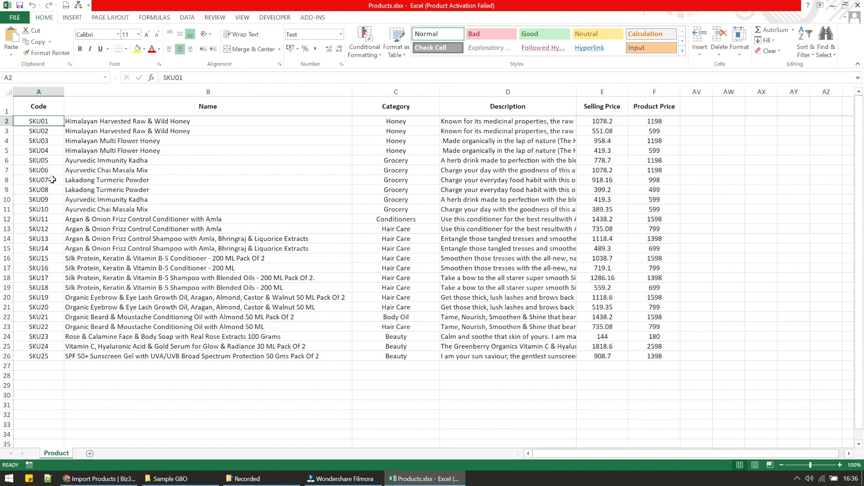
double_click(43, 121)
double_click(43, 121)
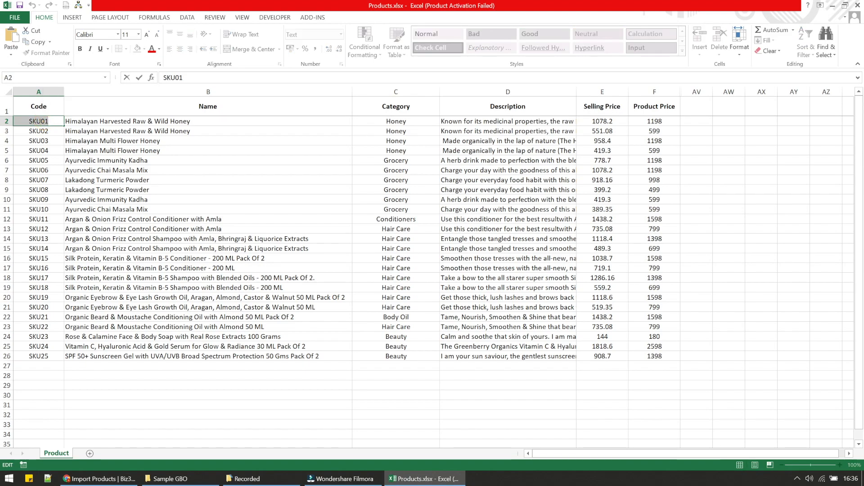
click(166, 238)
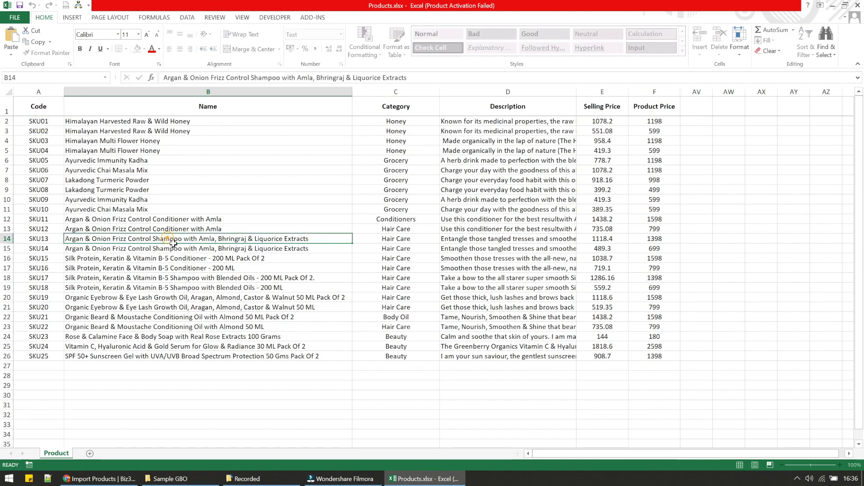
click(193, 481)
double_click(193, 144)
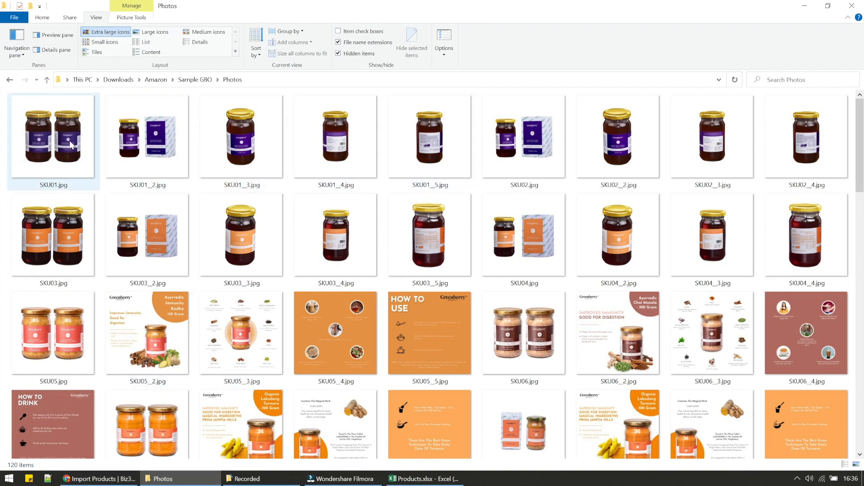
- Return to the Import Products page in Chrome and read its rules on product codes and photo names
click(82, 480)
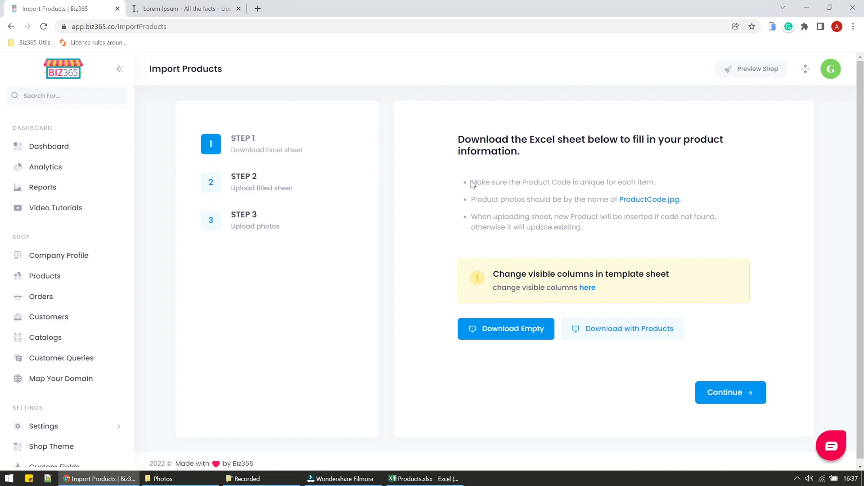
drag(472, 182, 486, 226)
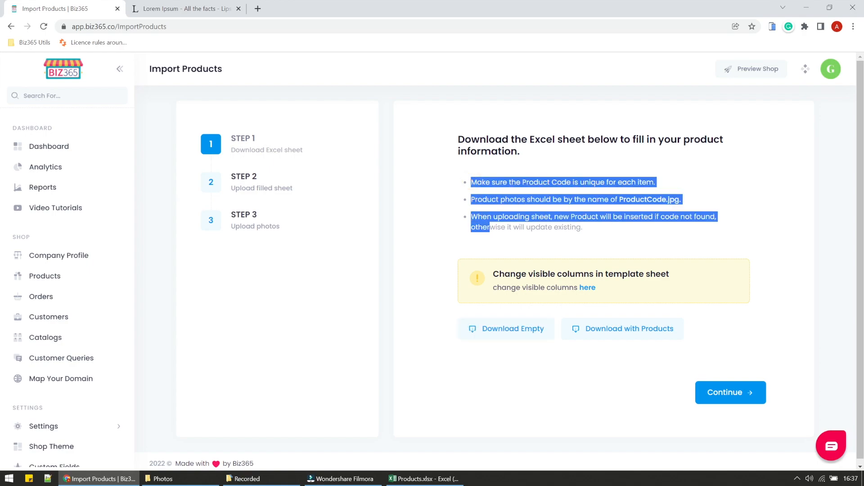
click(599, 239)
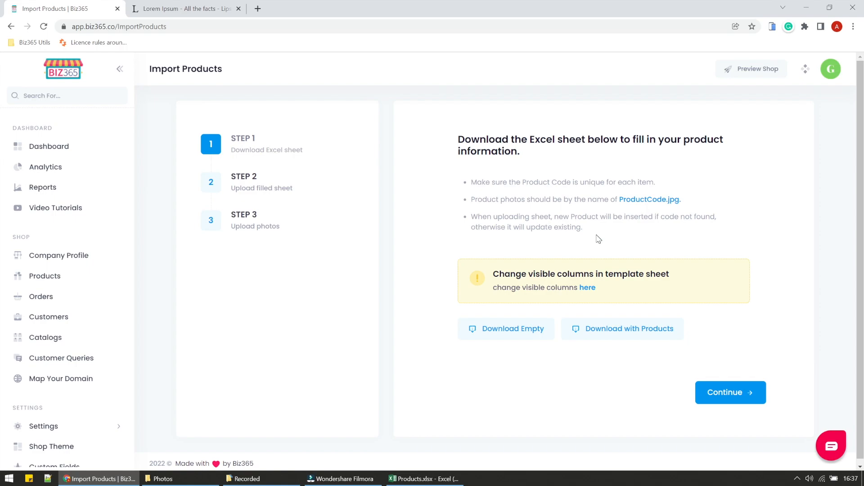
- Continue to the sheet upload stage and upload Products.xlsx from the Sample GBO folder
click(725, 393)
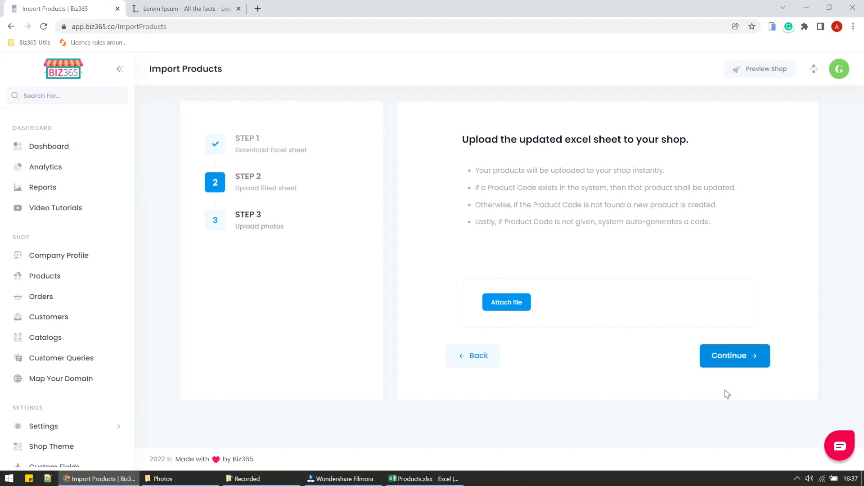
click(506, 311)
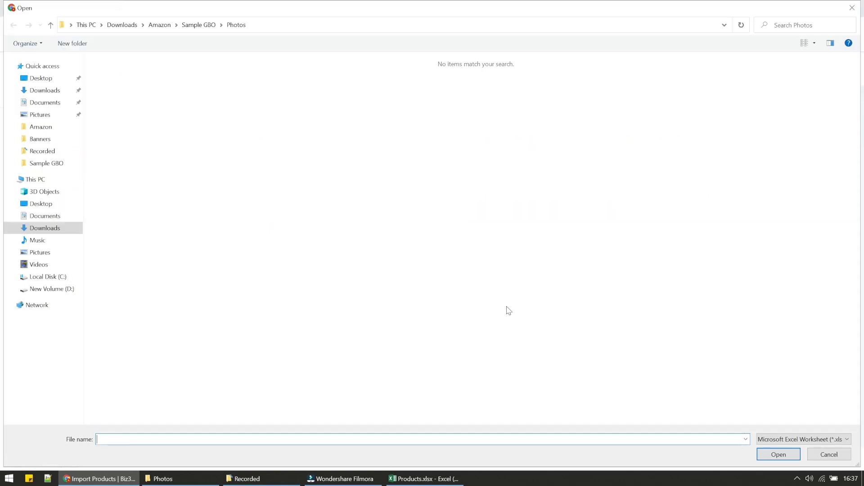
click(191, 27)
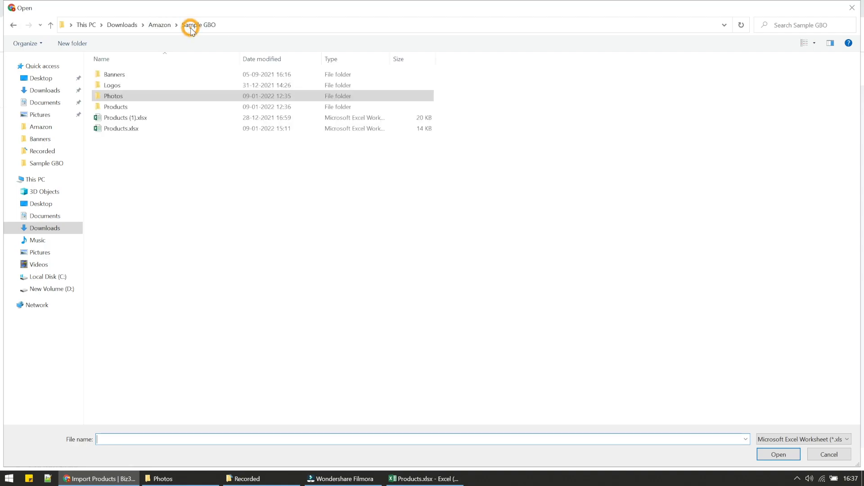
click(130, 129)
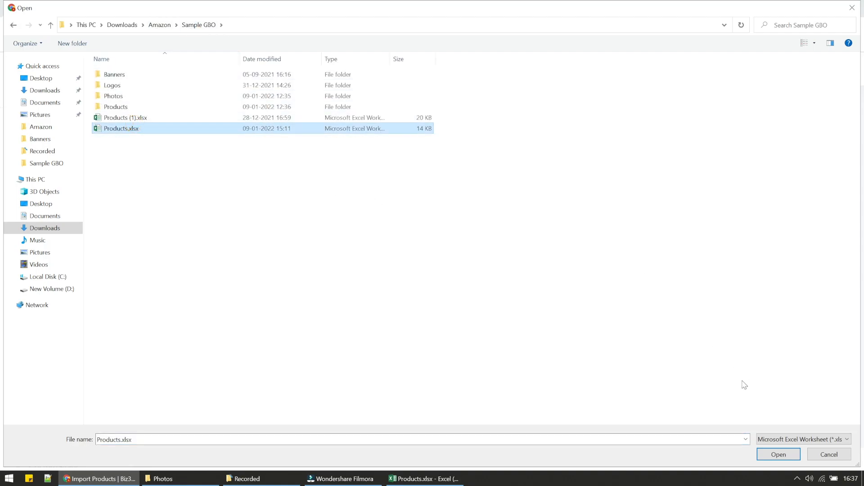
click(777, 456)
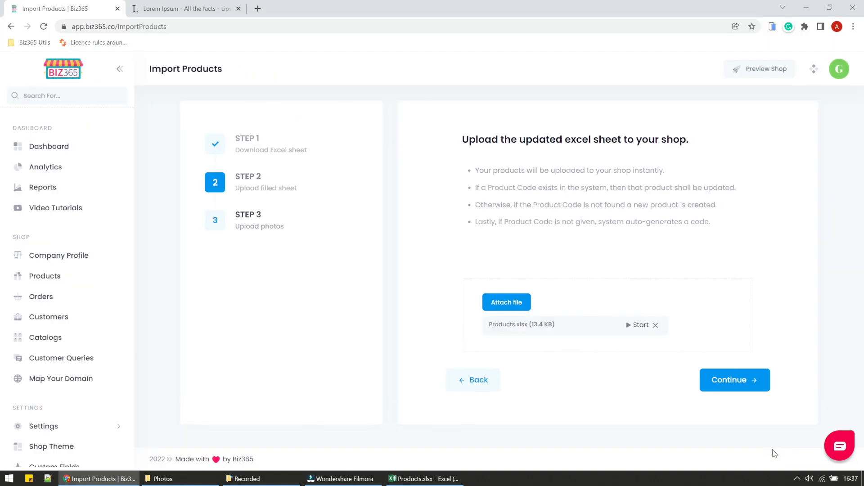
click(631, 331)
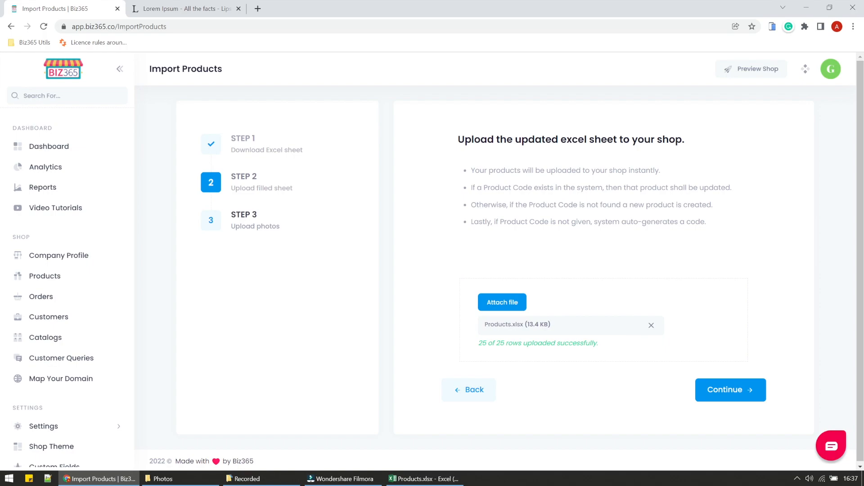
- Continue to the photo upload stage and review the ProductCode.jpg naming rules
click(714, 395)
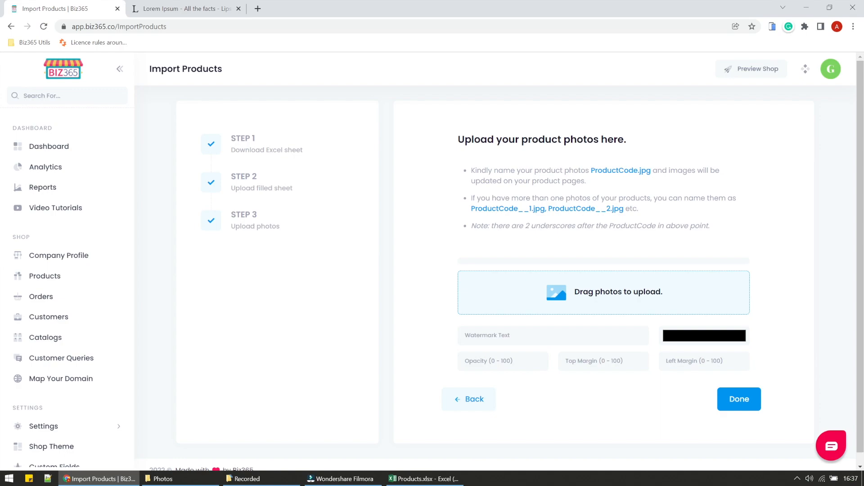
double_click(609, 171)
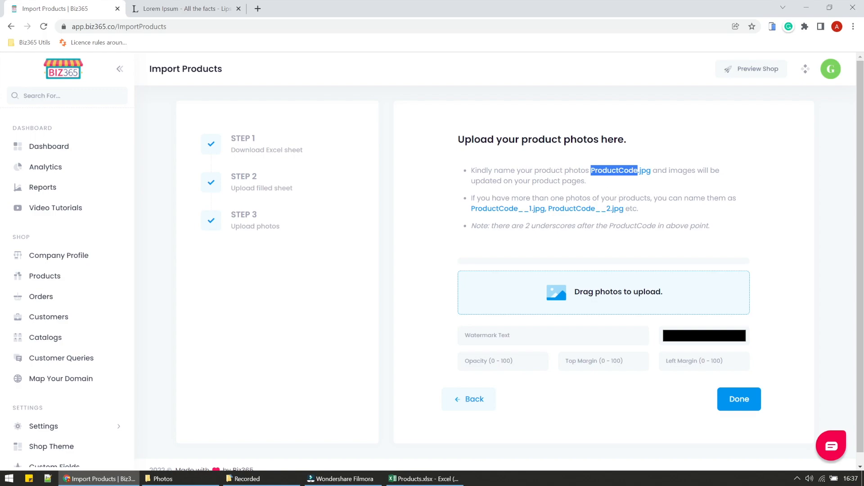
click(493, 195)
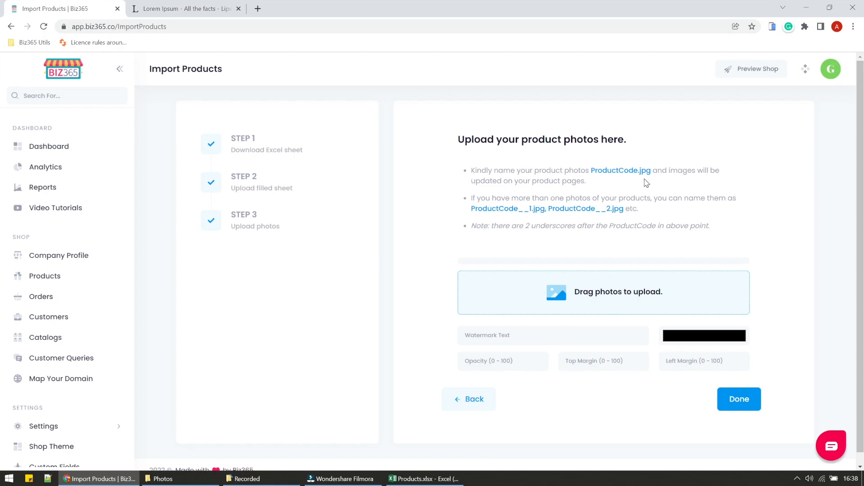
- Upload all the product images from the Photos folder and check the upload progress of their thumbnails
click(570, 302)
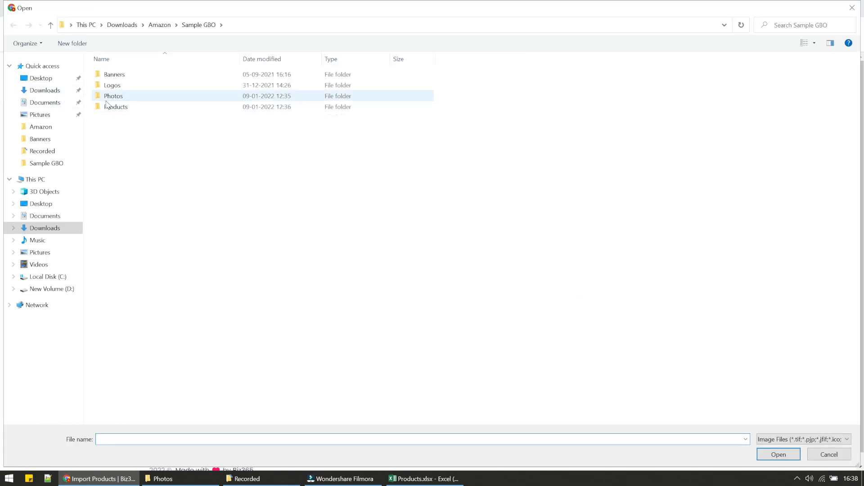
double_click(108, 98)
click(107, 104)
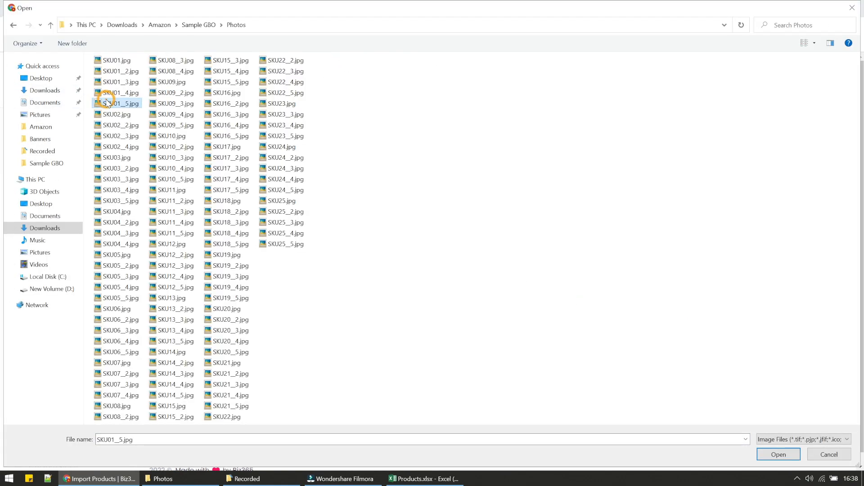
key(ctrl+a)
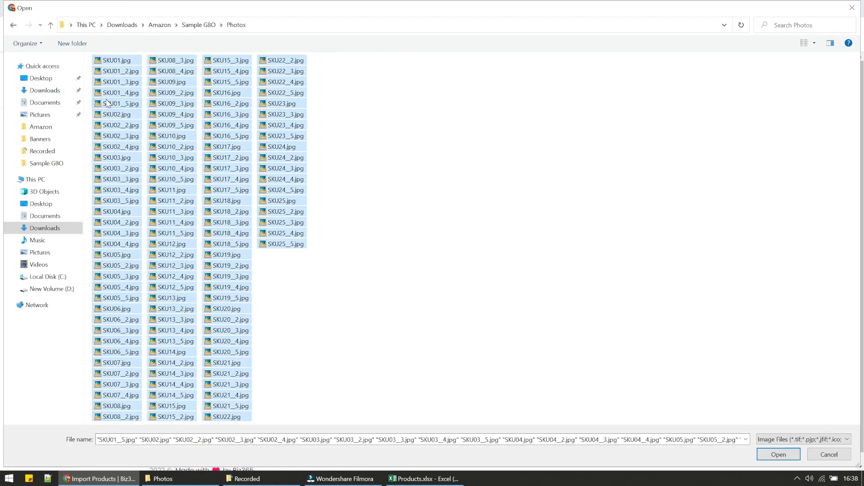
click(788, 456)
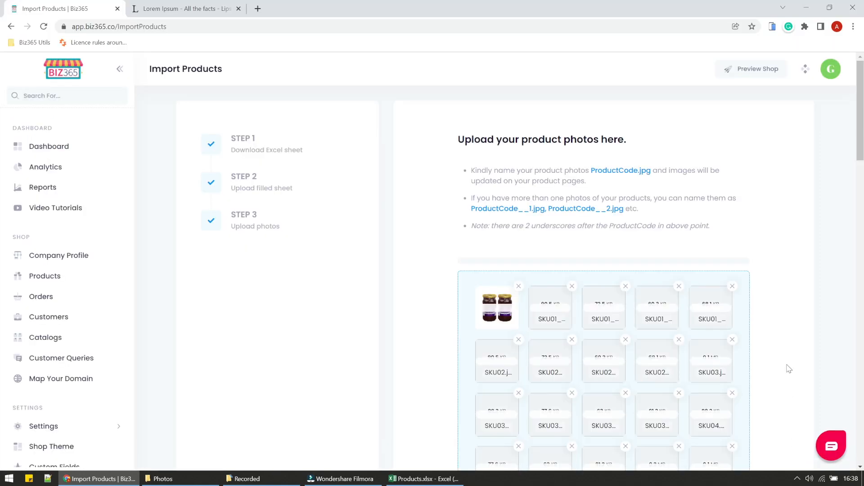
scroll(789, 369, down, 5)
scroll(789, 369, up, 3)
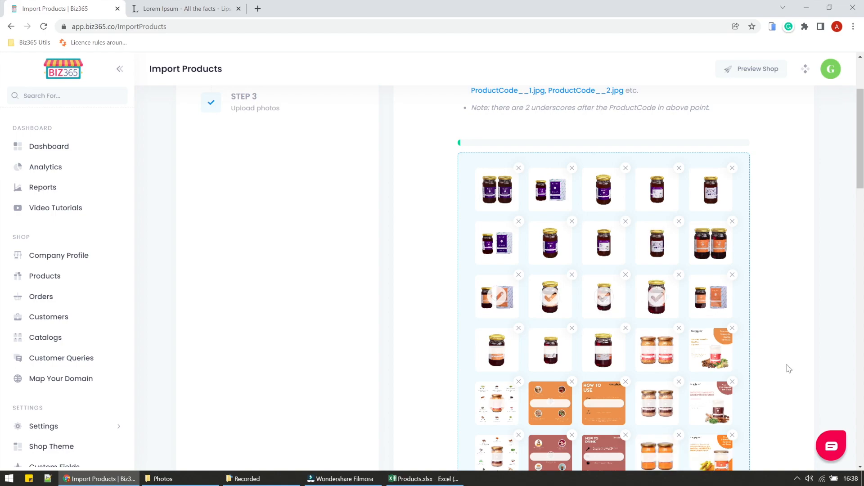
scroll(789, 369, down, 3)
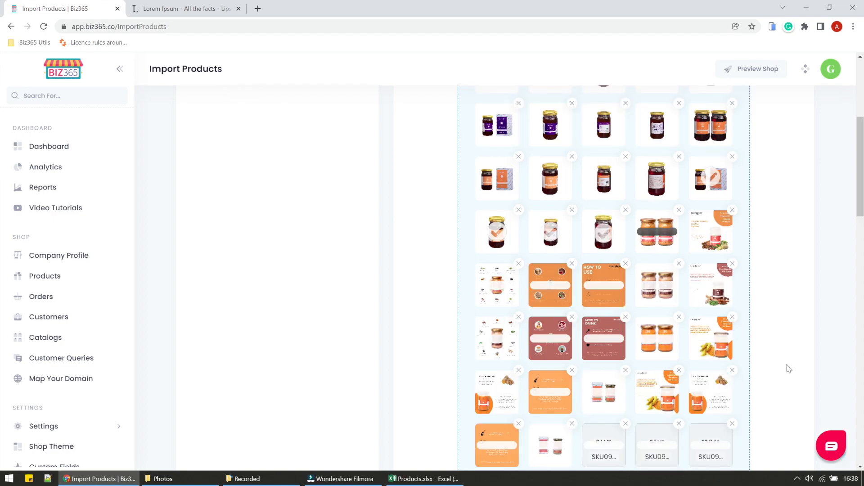
- Check the remaining product photo thumbnails until all uploads finish, and complete the import with the watermark fields left empty
scroll(789, 370, down, 3)
scroll(788, 369, down, 3)
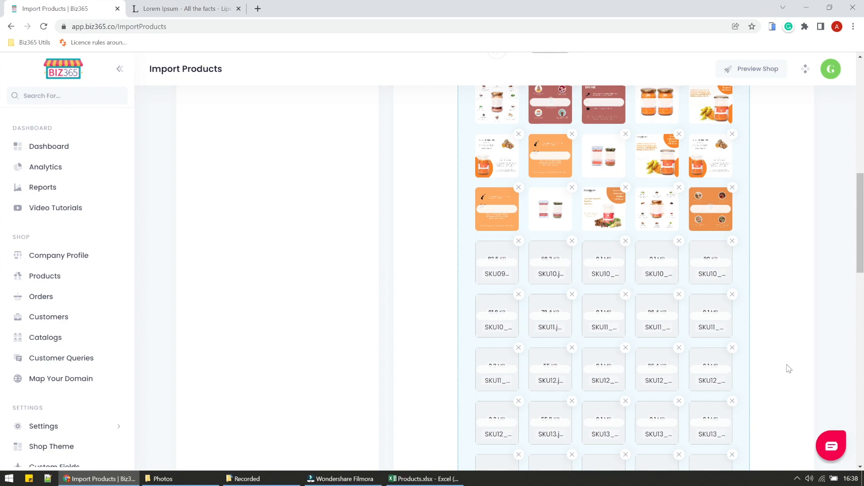
scroll(789, 369, up, 3)
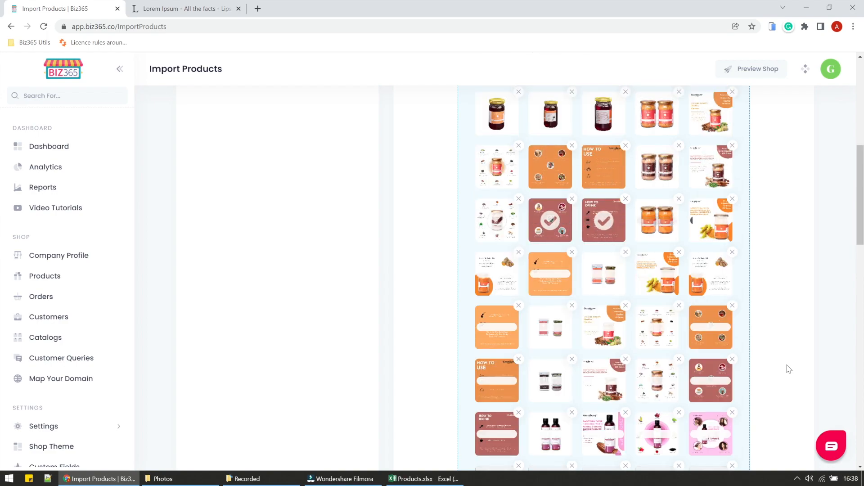
scroll(789, 369, down, 3)
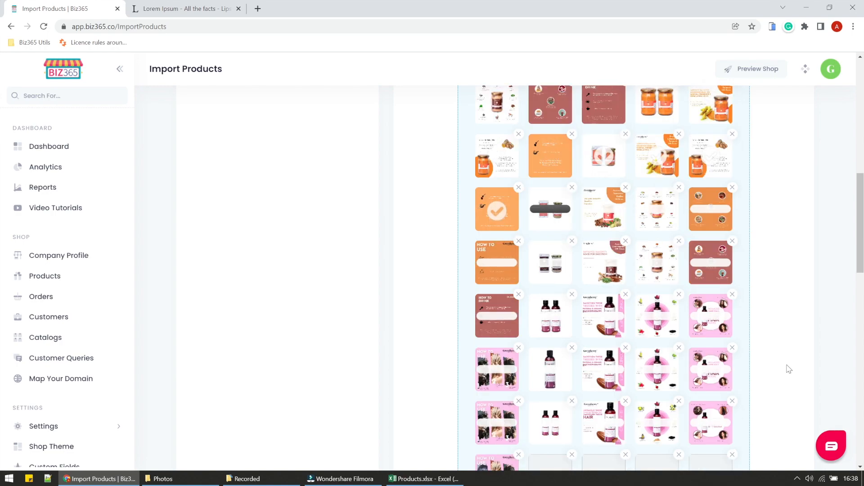
scroll(789, 369, down, 3)
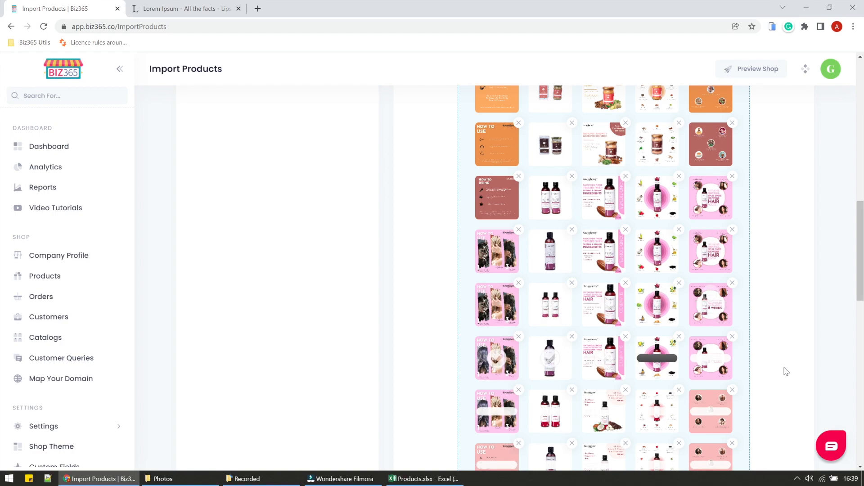
scroll(785, 371, down, 3)
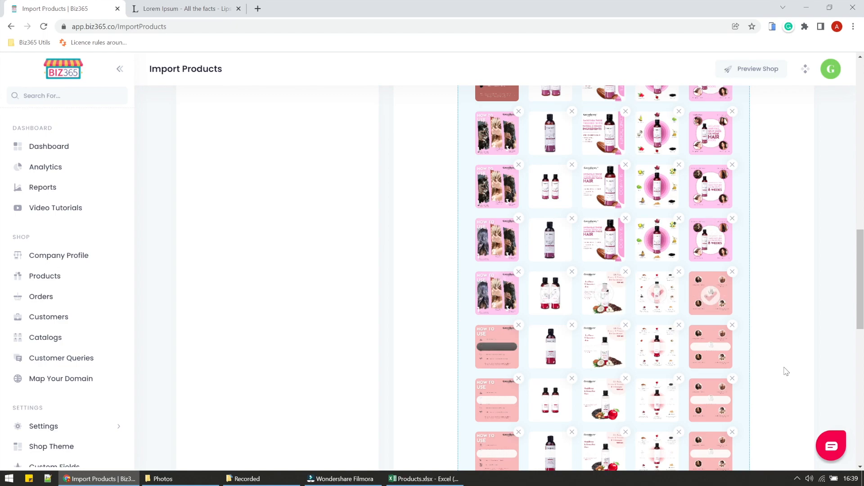
scroll(786, 372, down, 3)
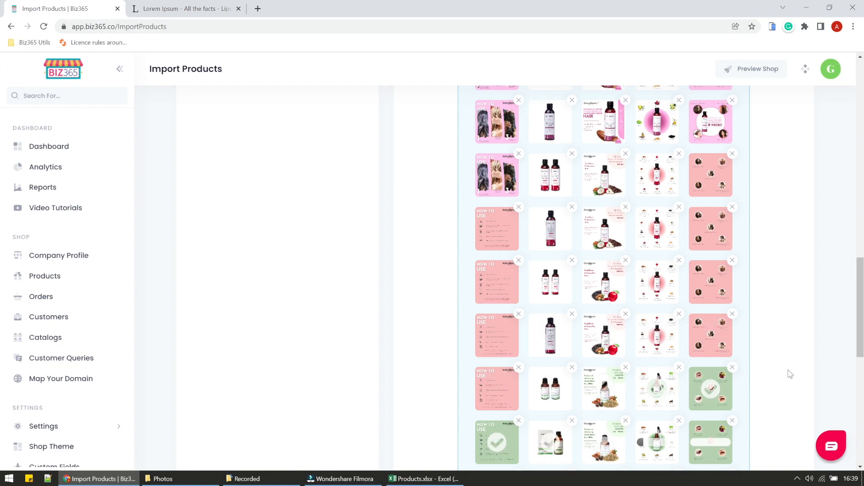
scroll(791, 374, down, 8)
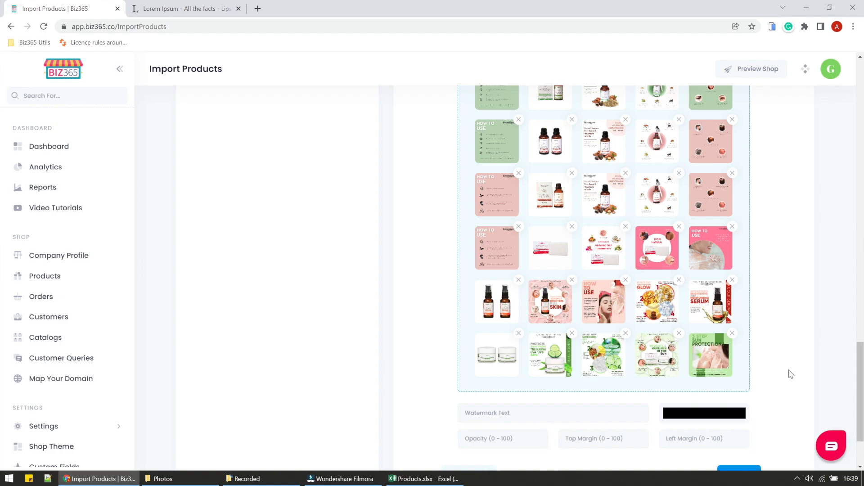
scroll(791, 374, down, 2)
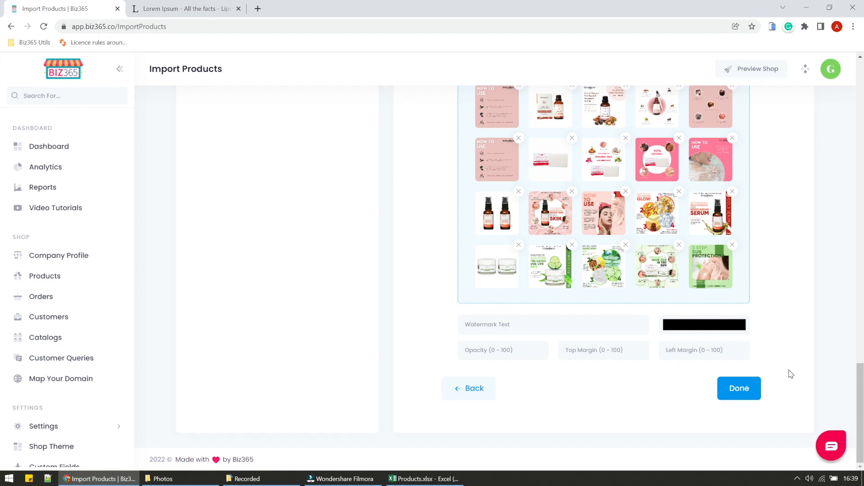
click(752, 389)
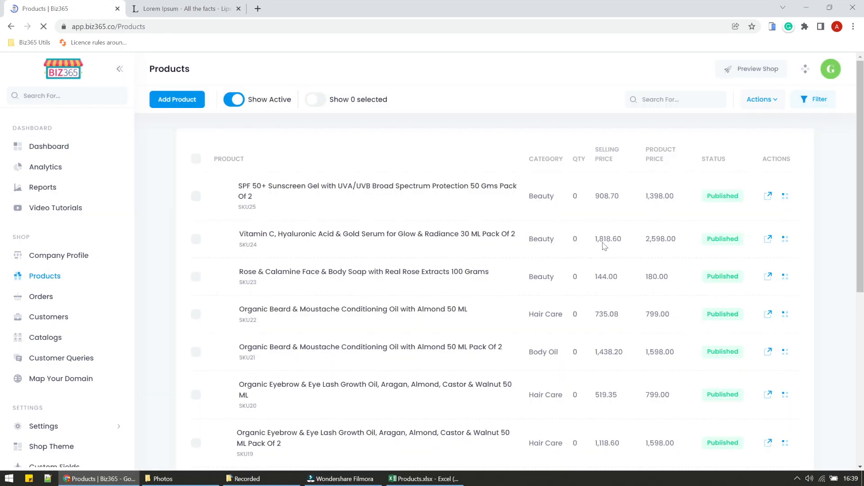
- Preview the Greenberry Organics shop and look through the imported items under All Products on its home page
click(738, 71)
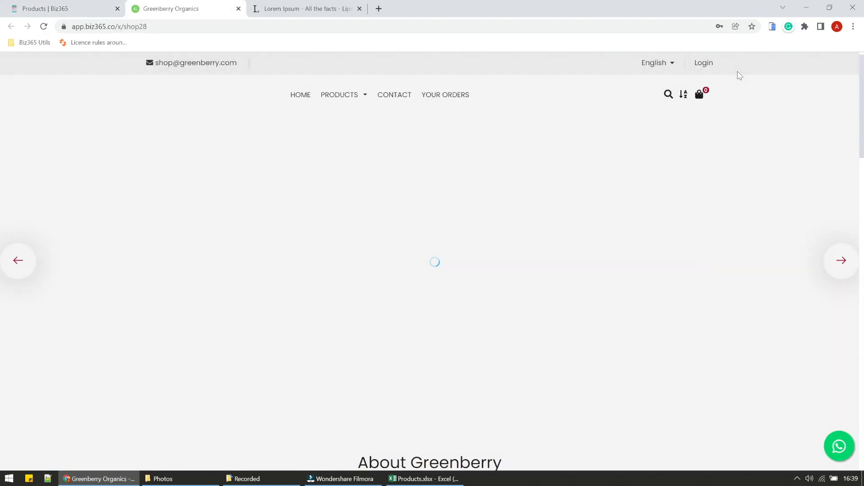
scroll(715, 137, down, 3)
scroll(714, 136, down, 8)
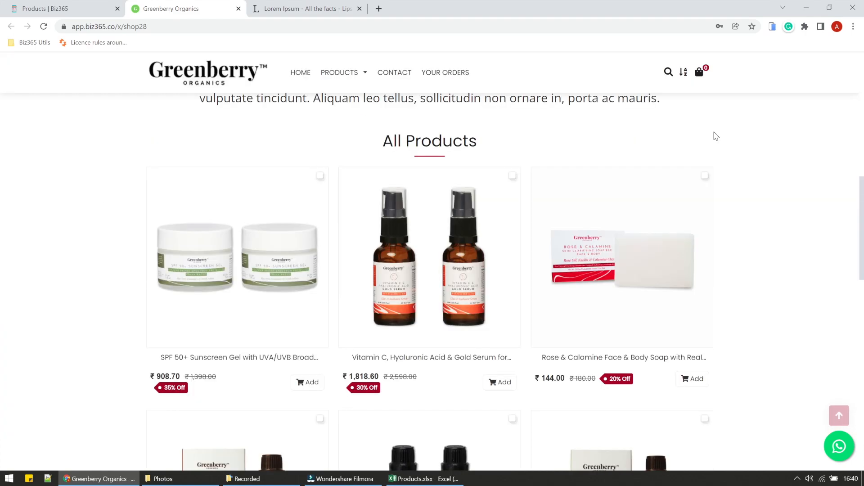
scroll(715, 136, down, 13)
scroll(716, 137, up, 20)
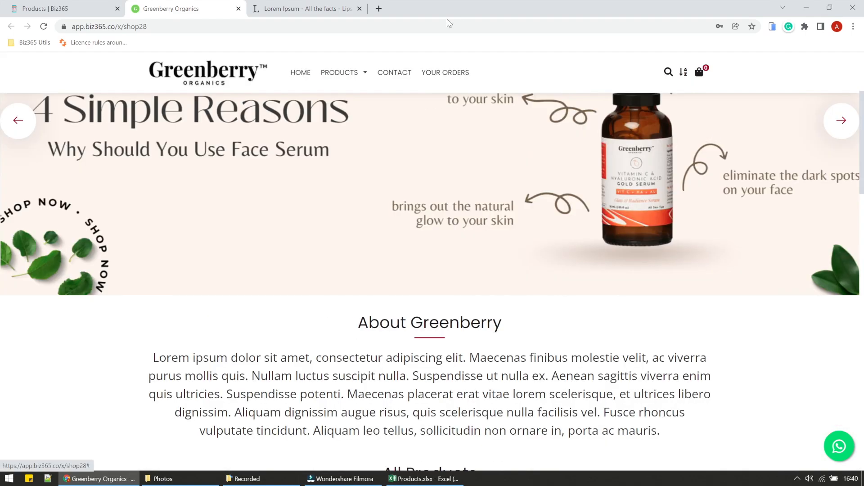
- View the shop's Grocery category, look through its products, and return to the Biz365 Products list
click(350, 72)
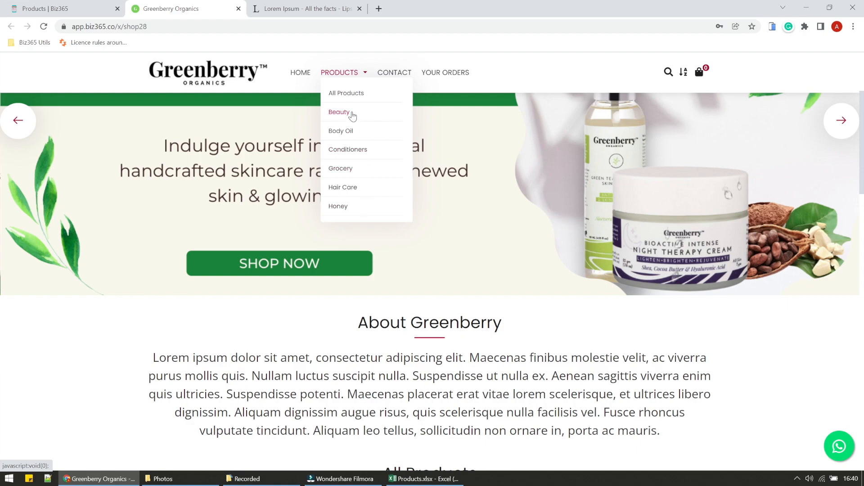
click(349, 171)
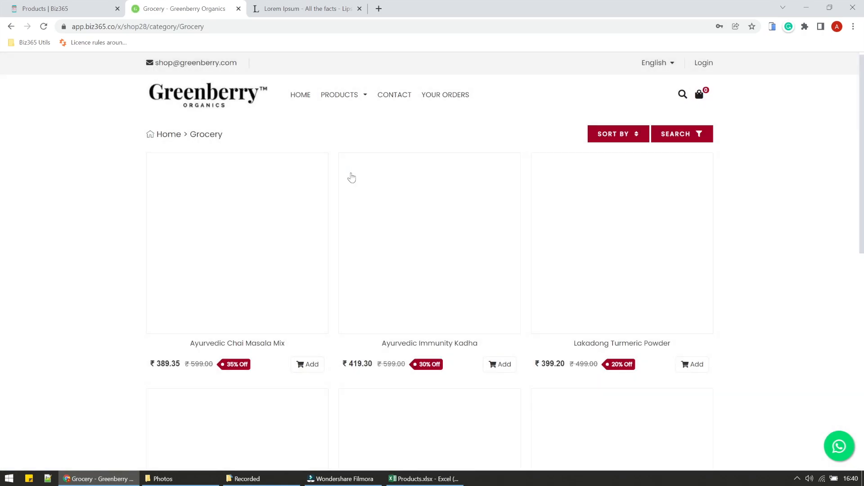
scroll(351, 178, down, 9)
scroll(352, 178, up, 10)
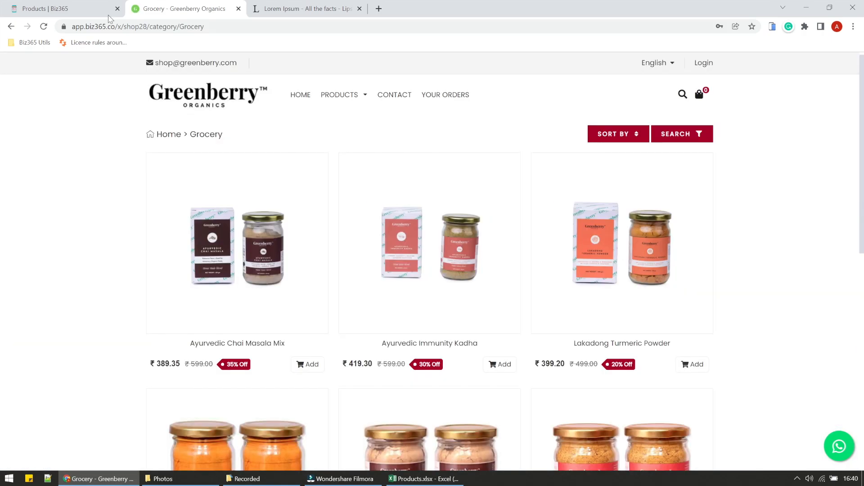
click(102, 5)
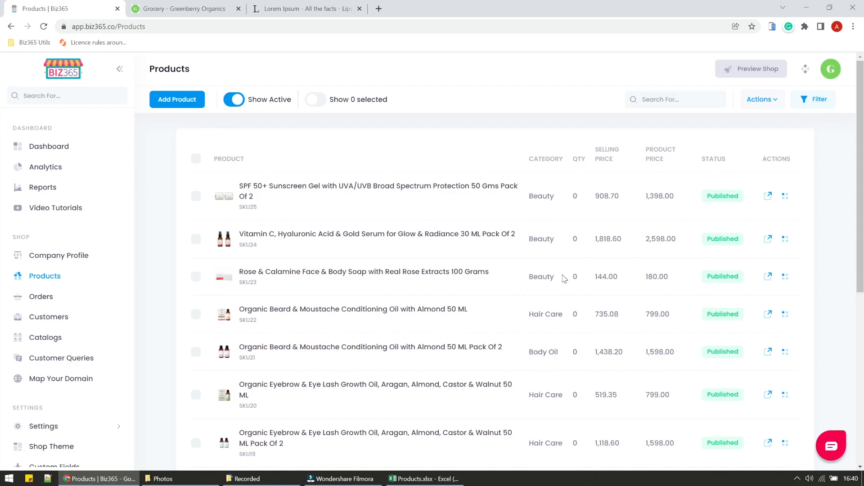